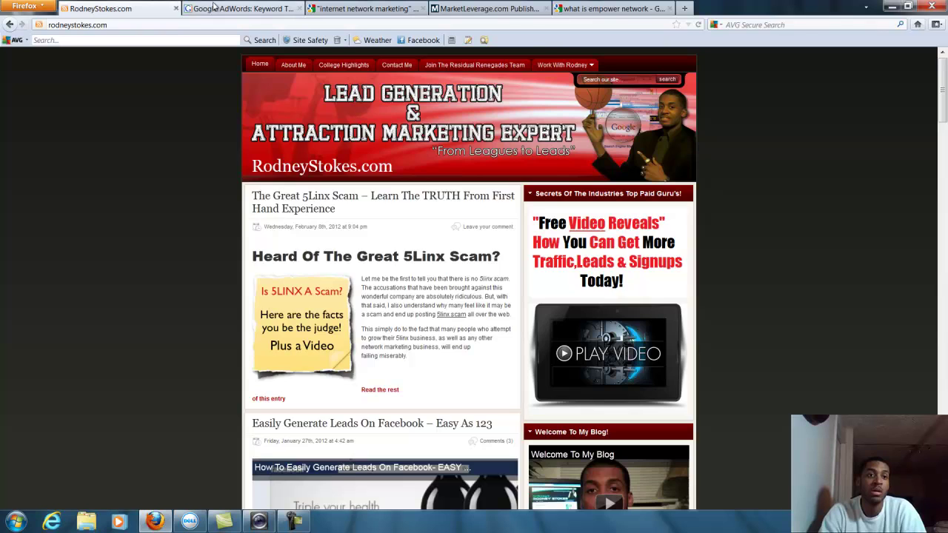
- Open a new browser tab and search AVG Secure Search for "google keyword tool"
left_click(237, 9)
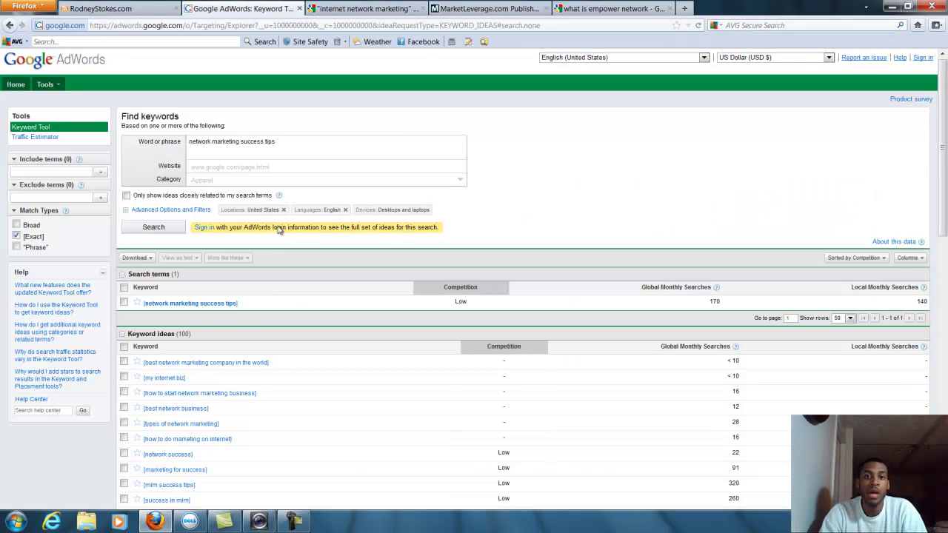
left_click(682, 9)
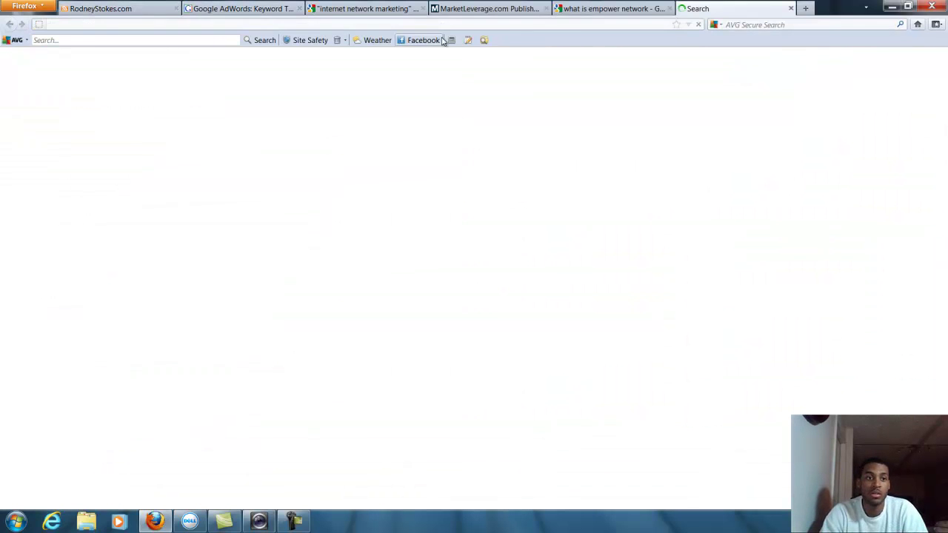
left_click(346, 173)
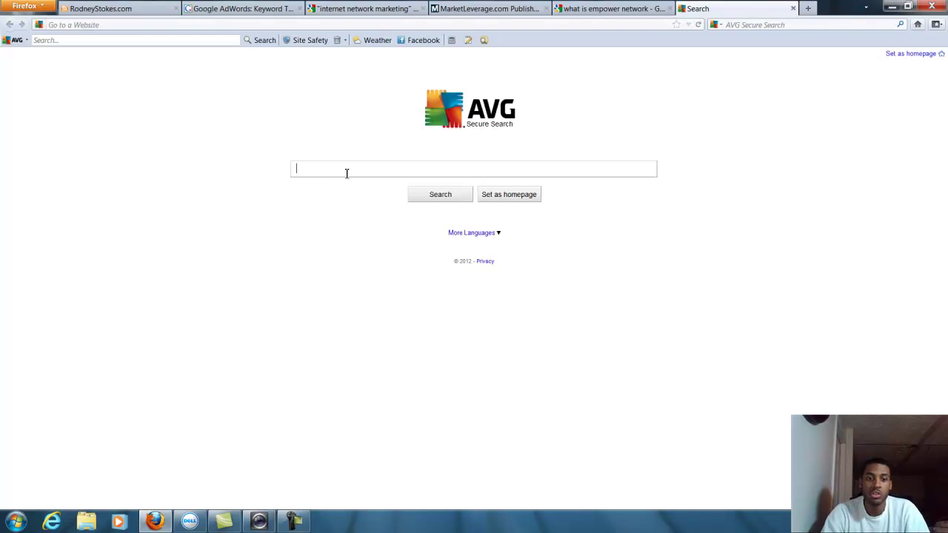
type("goo")
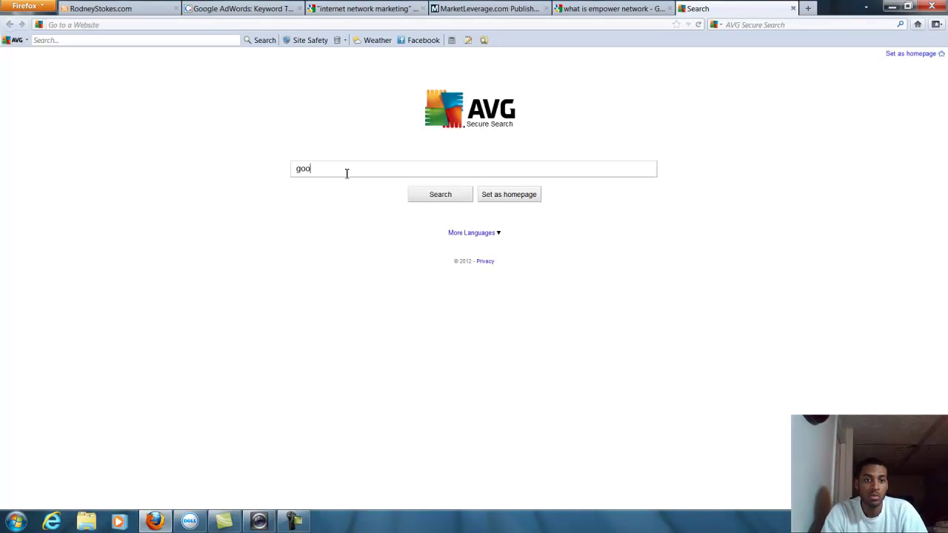
type("gle keywor")
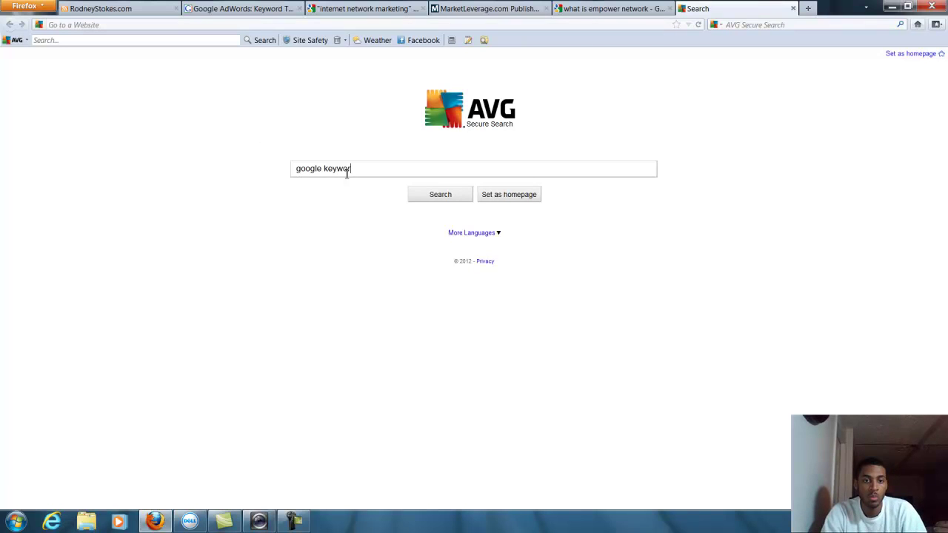
type("d too")
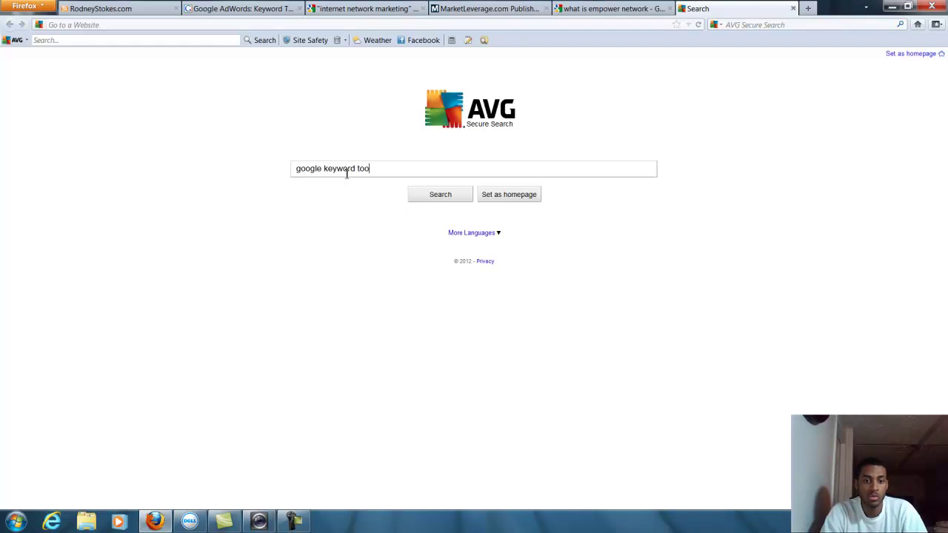
type("l")
key("Return")
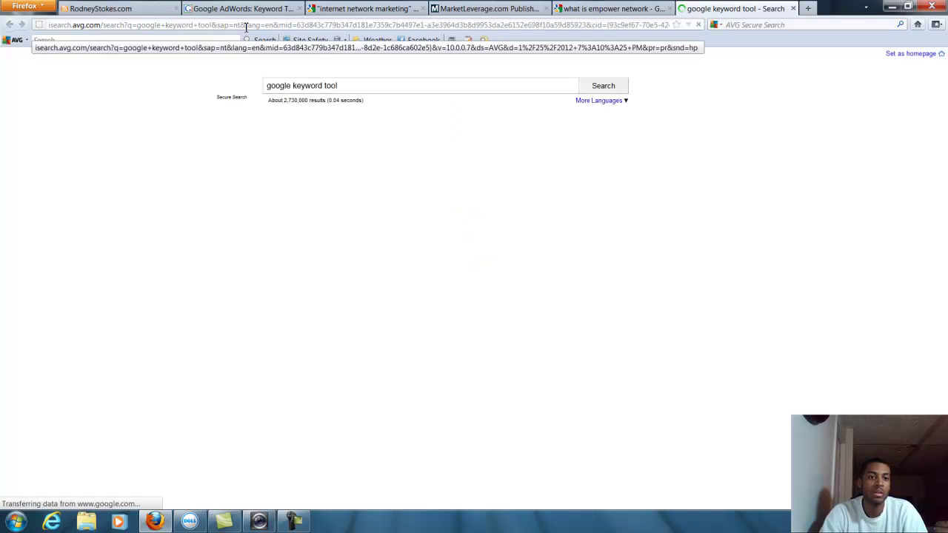
left_click(245, 27)
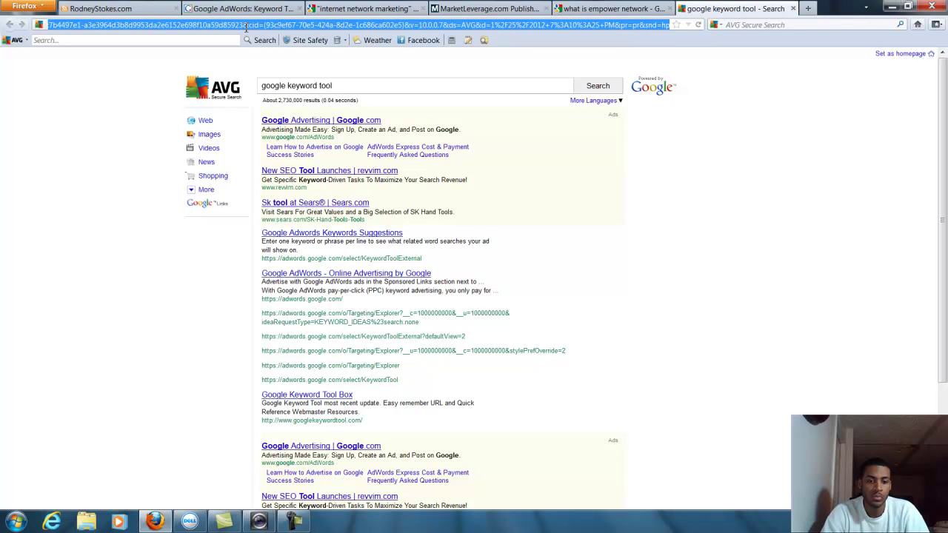
type("goog")
key("Down")
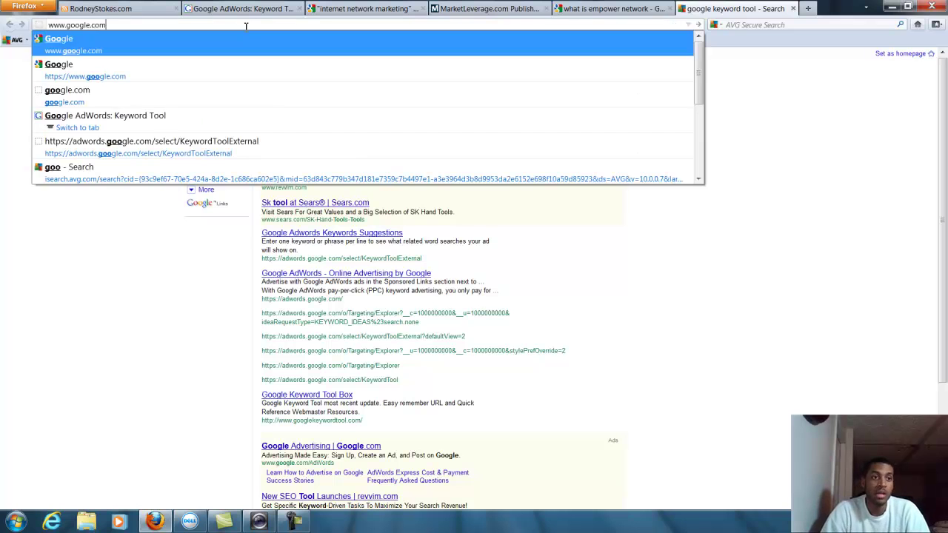
key("Return")
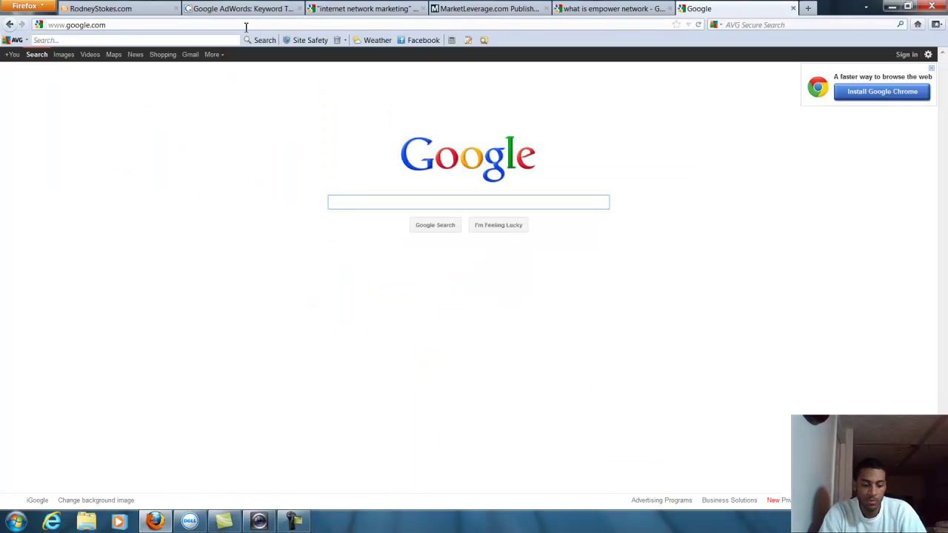
- Search Google for "google keyword tool" and open the Google Adwords Keywords Suggestions result
type("goog")
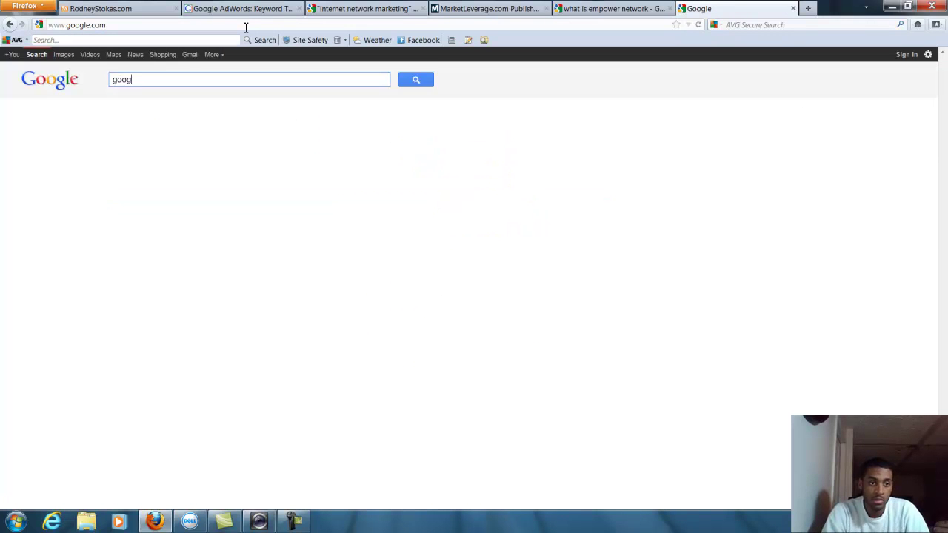
type("le keywor")
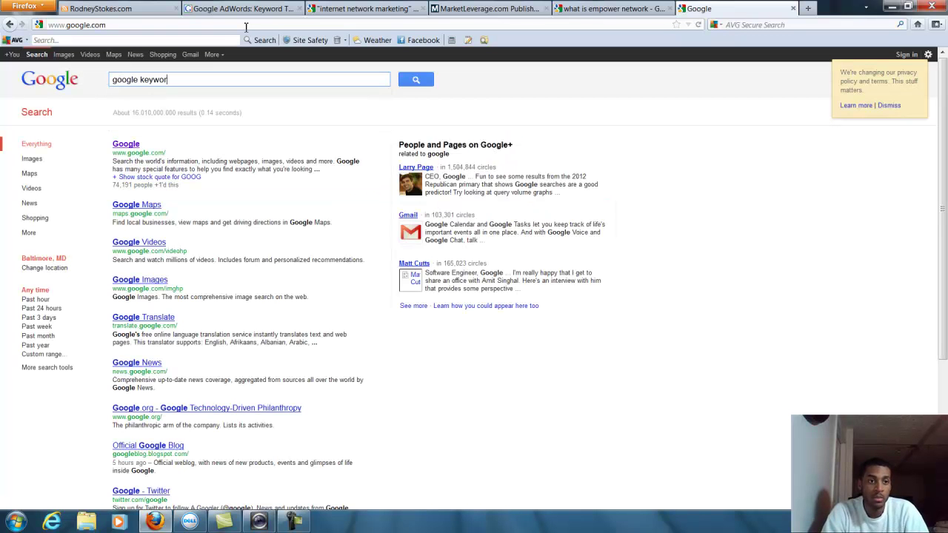
type("d tool")
key("Return")
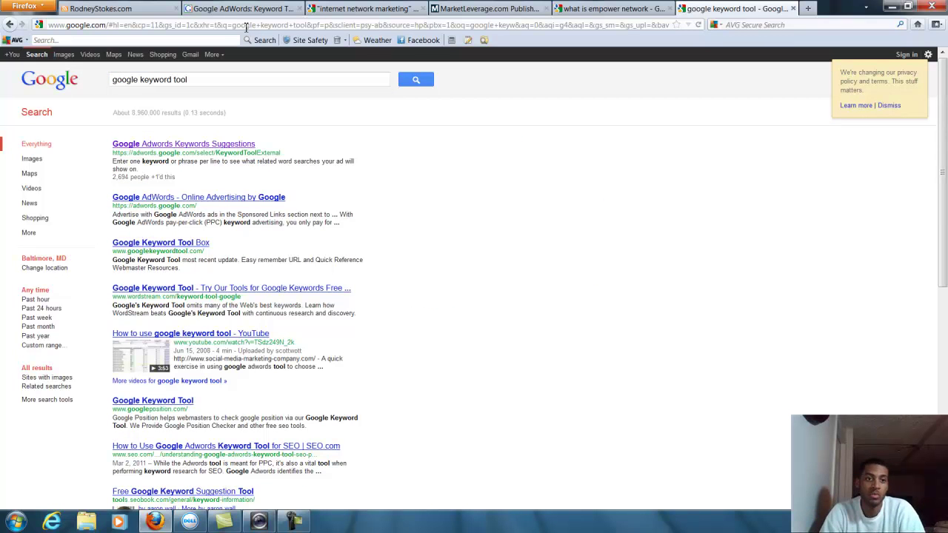
left_click(169, 146)
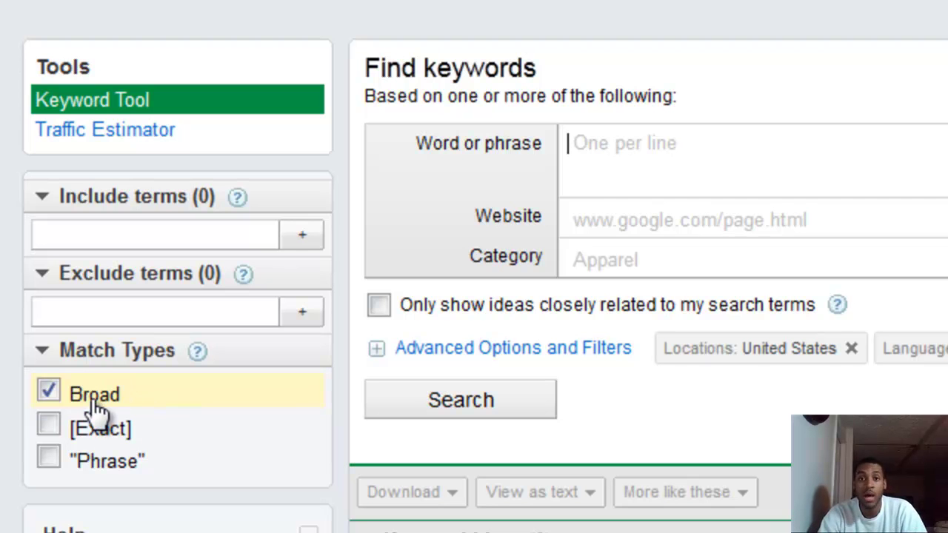
- Restrict the keyword match types to [Exact] only and move the Windows color scheme dialog out of the way
left_click(50, 430)
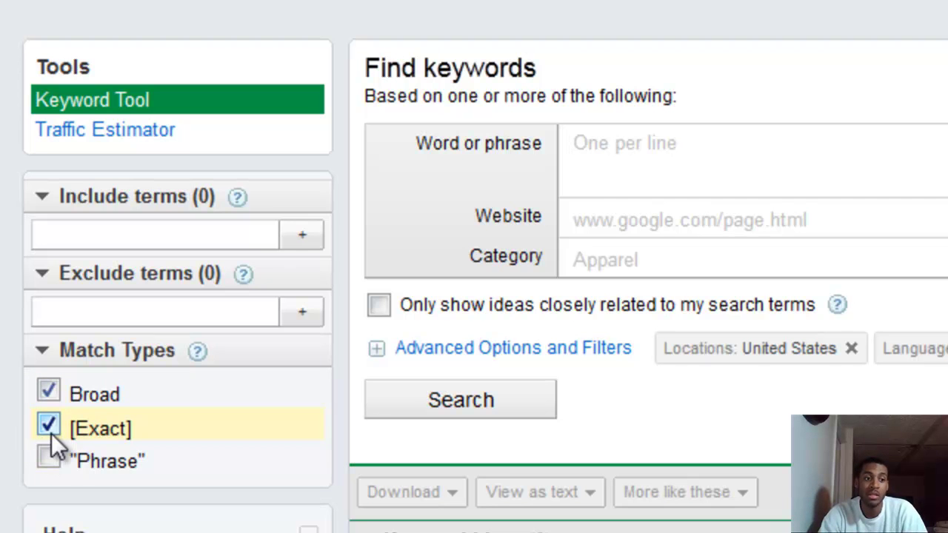
left_click(52, 394)
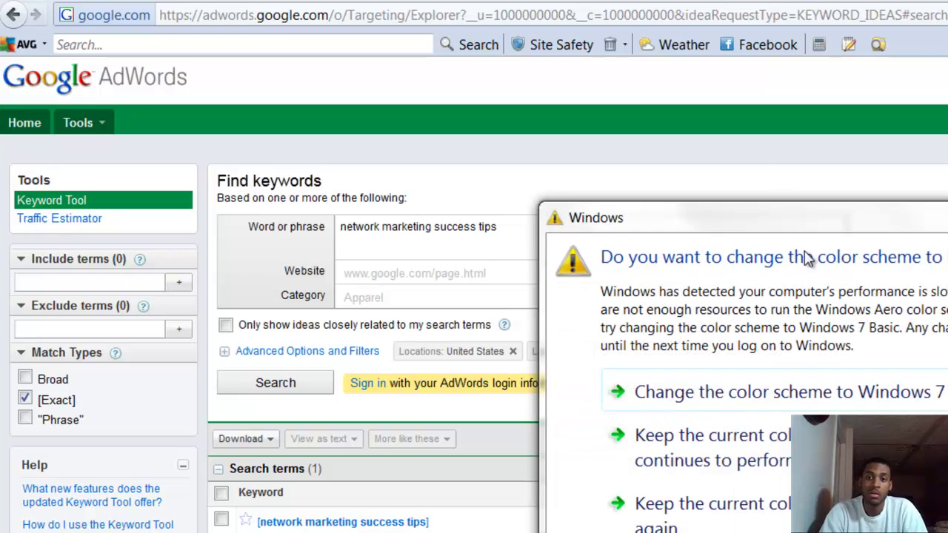
left_click_drag(827, 231, 947, 231)
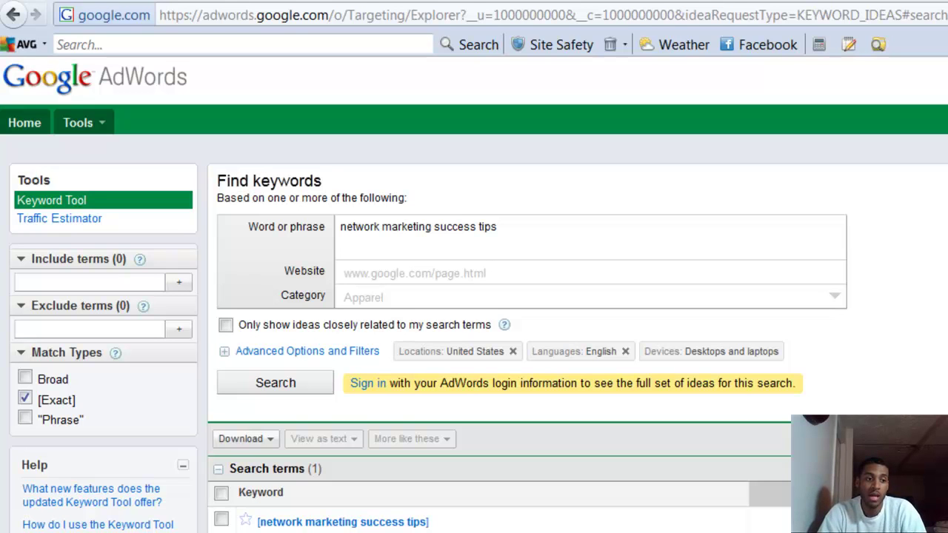
- Switch the match type from [Exact] to Broad and rerun the keyword search for "network marketing success tips"
left_click(25, 400)
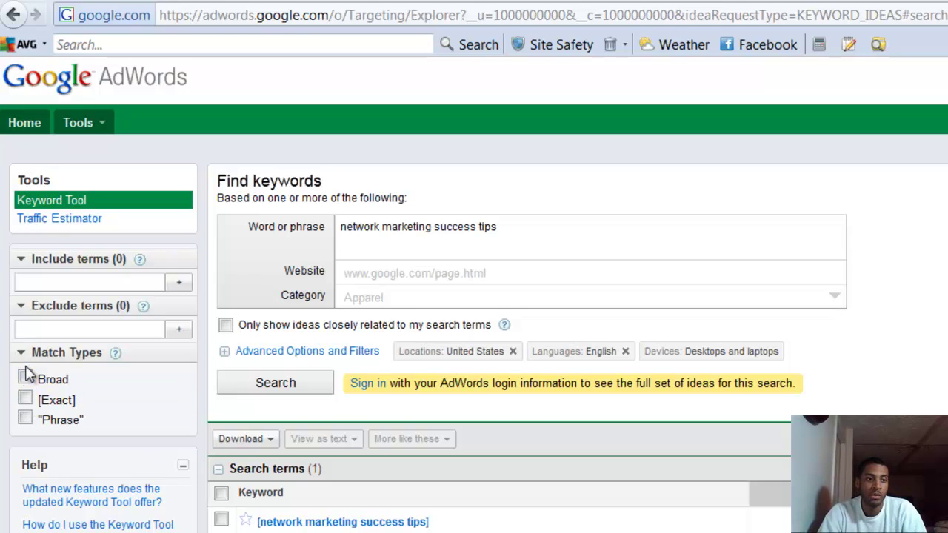
left_click(25, 377)
left_click(317, 388)
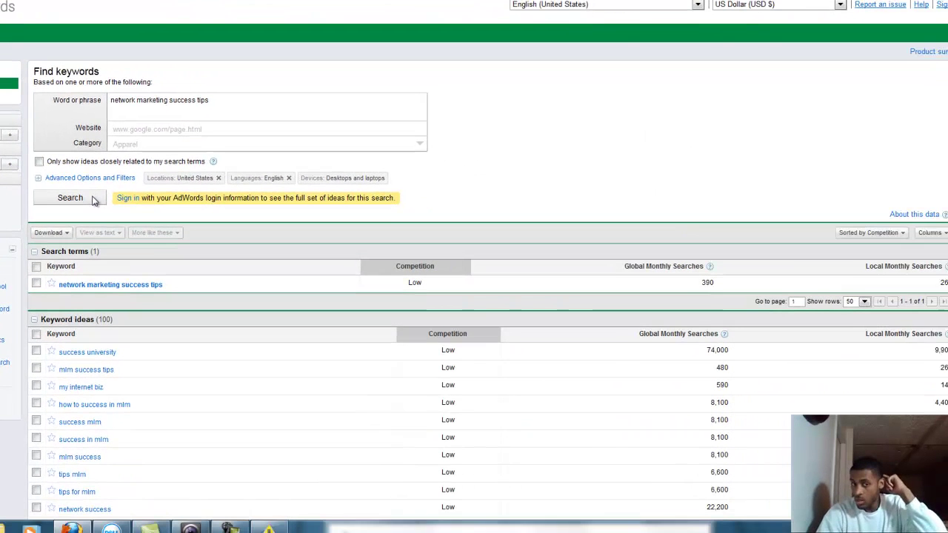
- Examine the exact-match keyword ideas for "network marketing success tips", comparing their competition and monthly searches
mouse_move(278, 284)
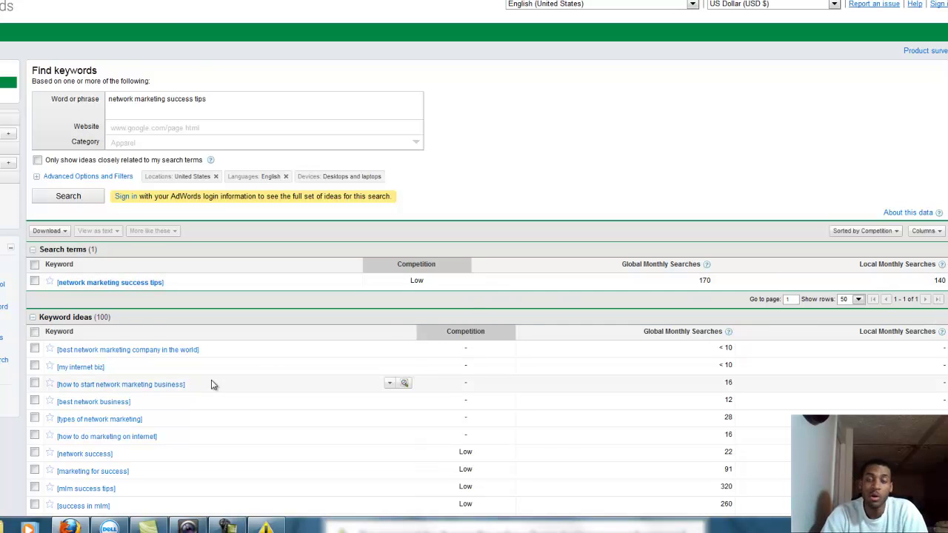
scroll(211, 383, "down", 1)
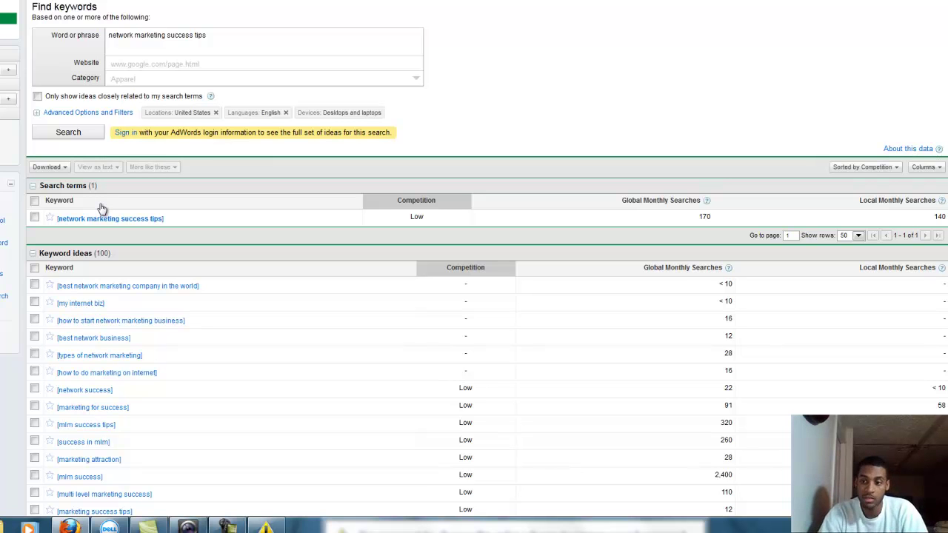
scroll(70, 303, "down", 2)
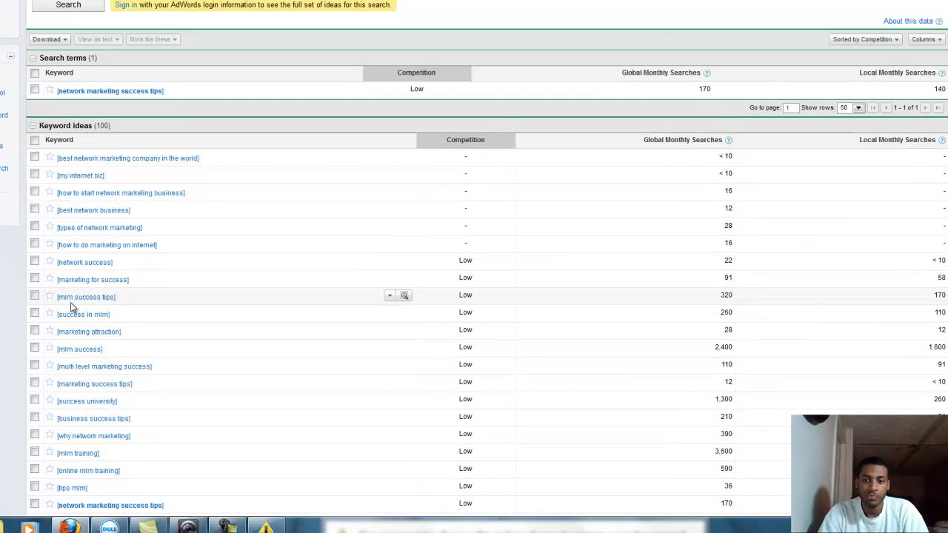
scroll(72, 307, "down", 3)
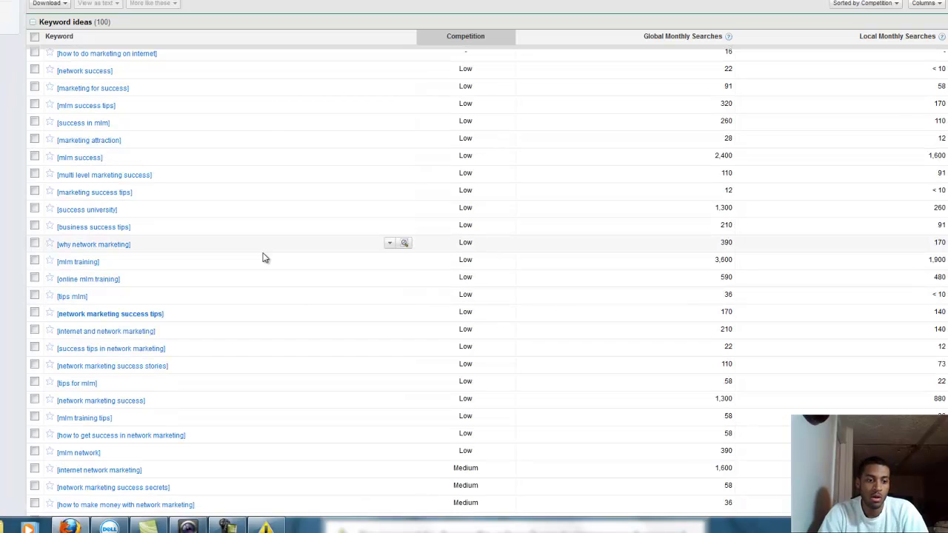
scroll(265, 258, "down", 5)
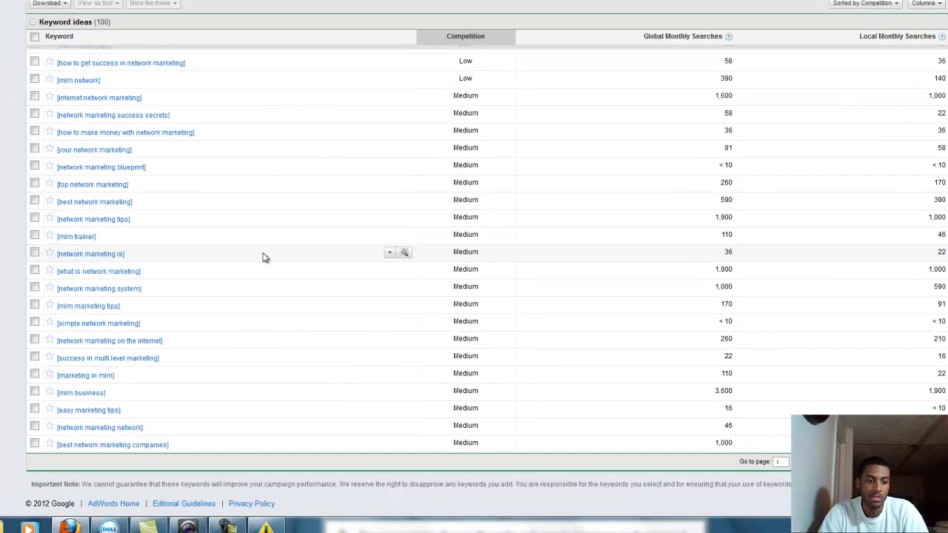
scroll(265, 257, "up", 2)
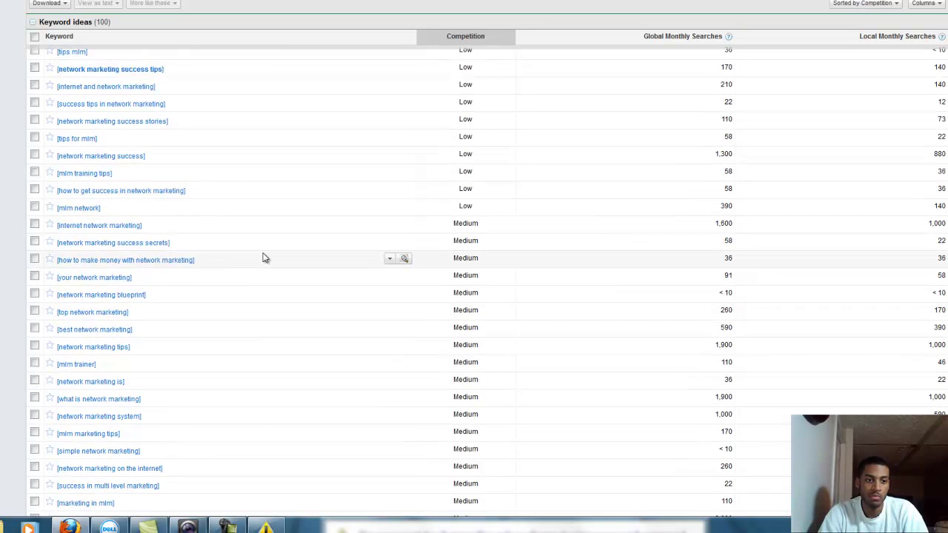
scroll(265, 257, "up", 1)
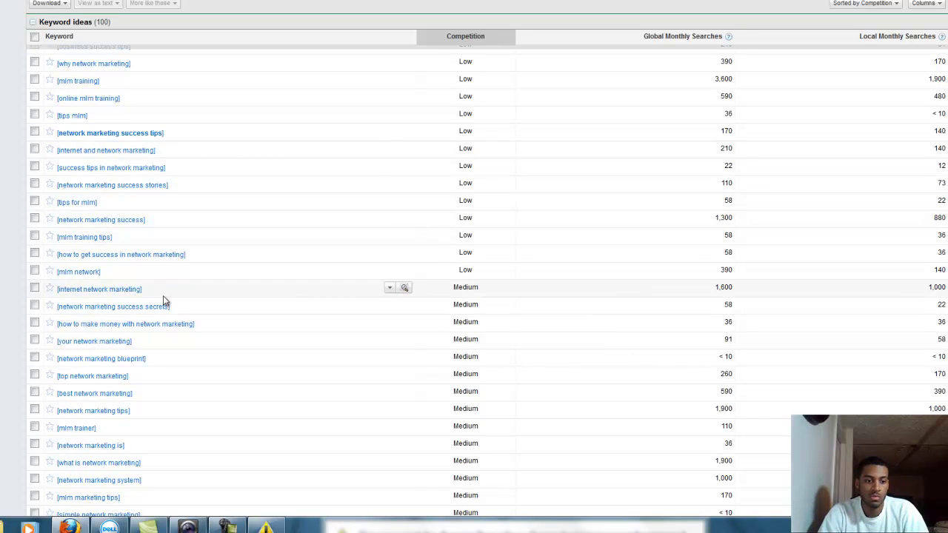
scroll(162, 402, "up", 3)
scroll(119, 185, "up", 2)
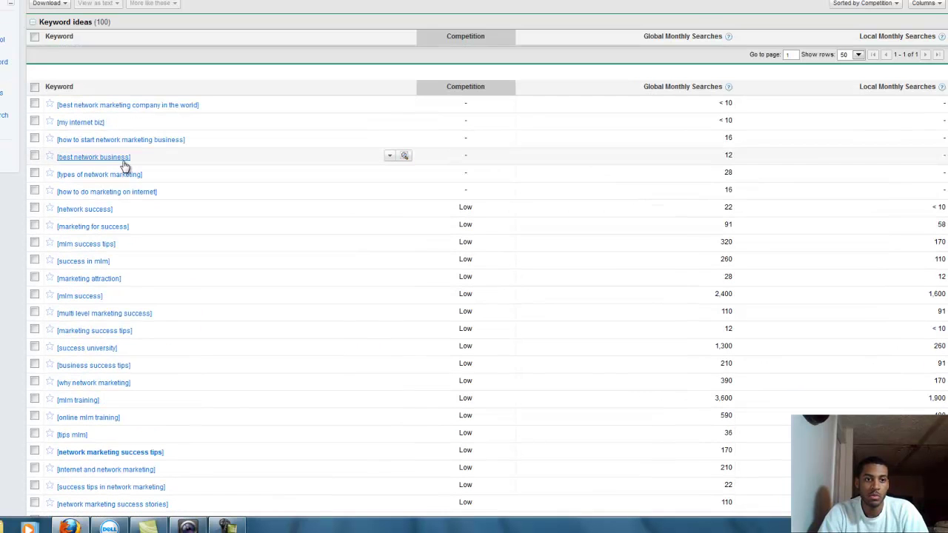
- Open a Google search for the keyword idea [internet network marketing] and close the older tab with the quoted version of that search
scroll(159, 260, "down", 8)
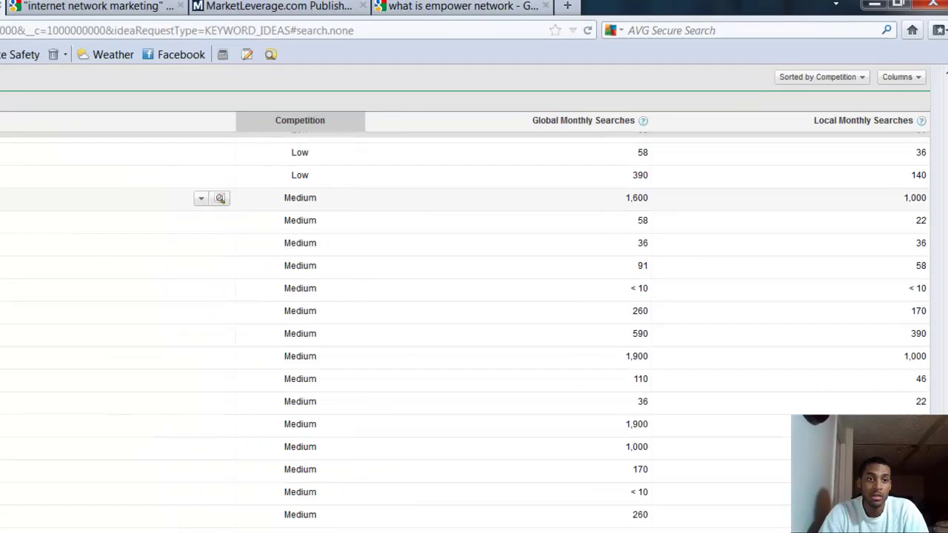
left_click(220, 198)
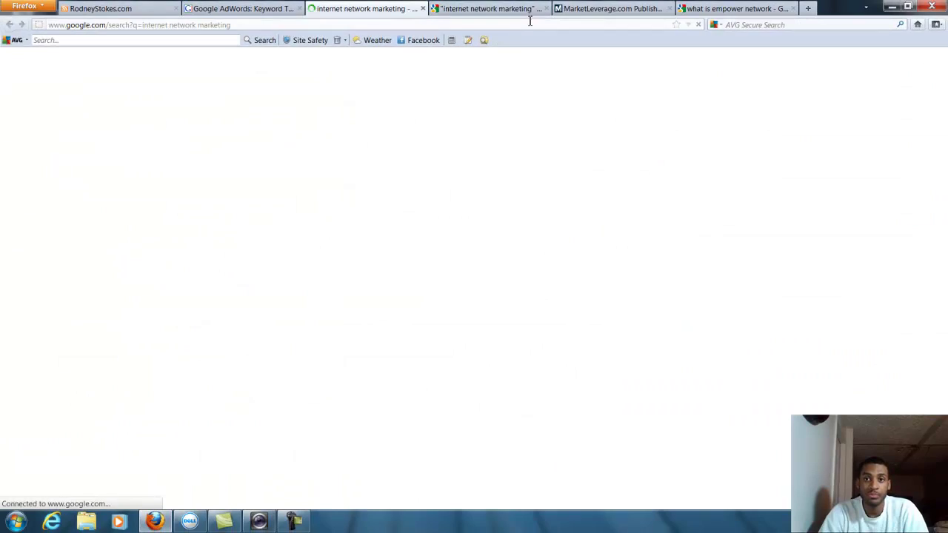
left_click(546, 9)
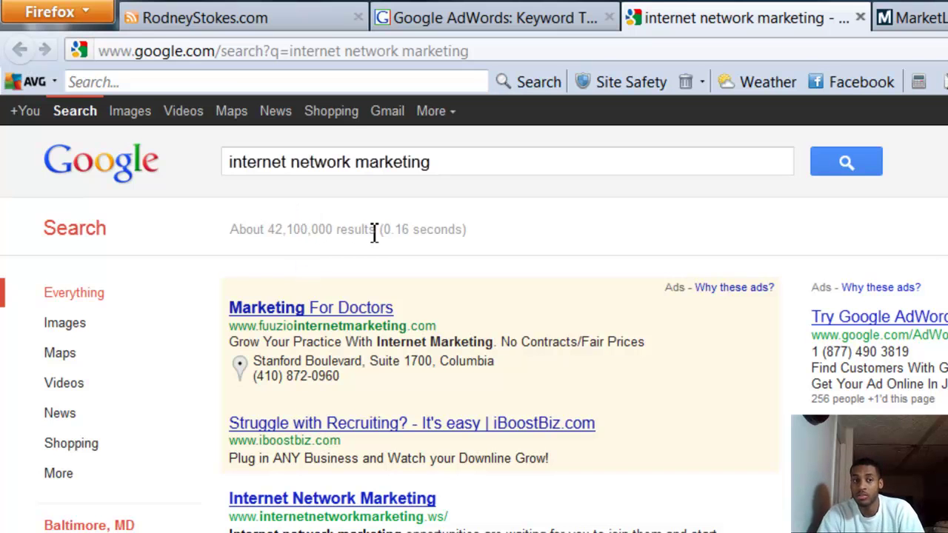
- Enclose the Google query in quotation marks as "internet network marketing", run the search, and dismiss the Windows color scheme dialog
left_click(500, 172)
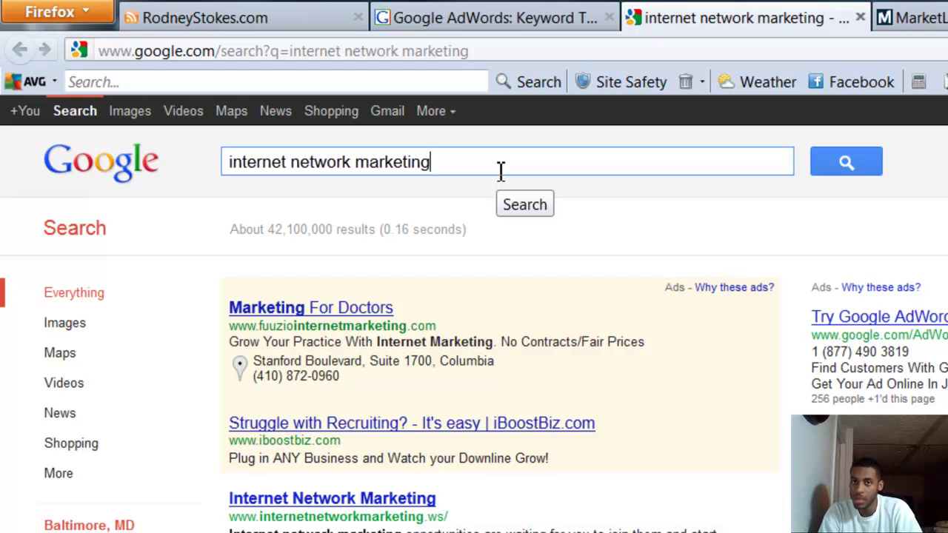
type("\"")
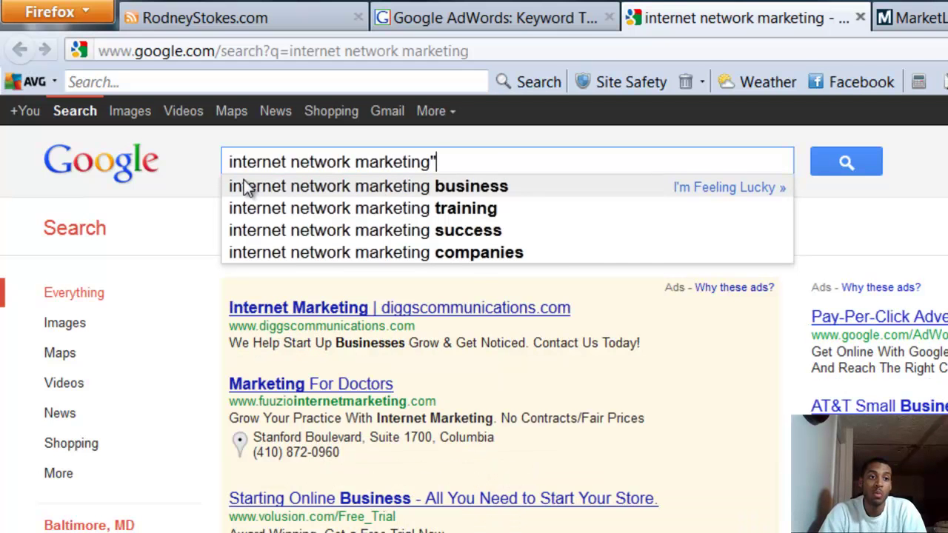
left_click(230, 161)
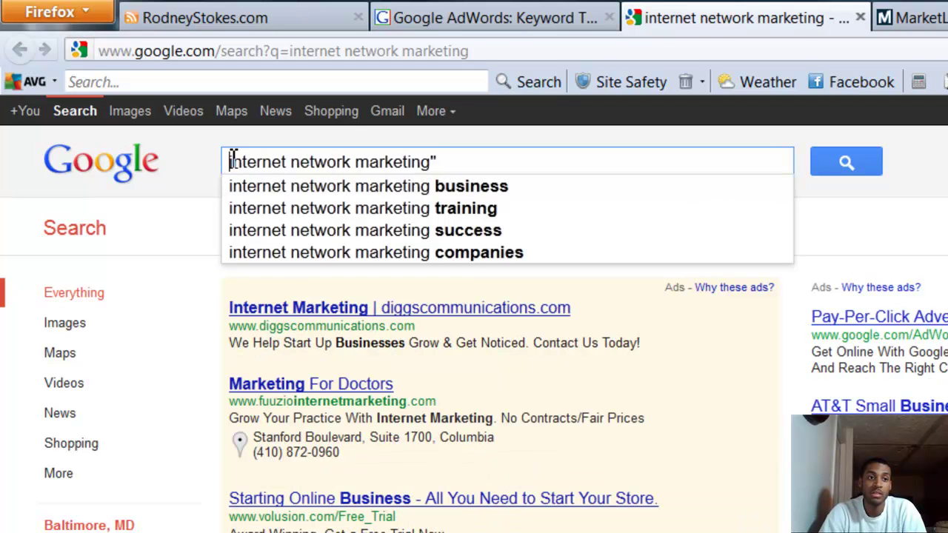
type("\"")
key("Return")
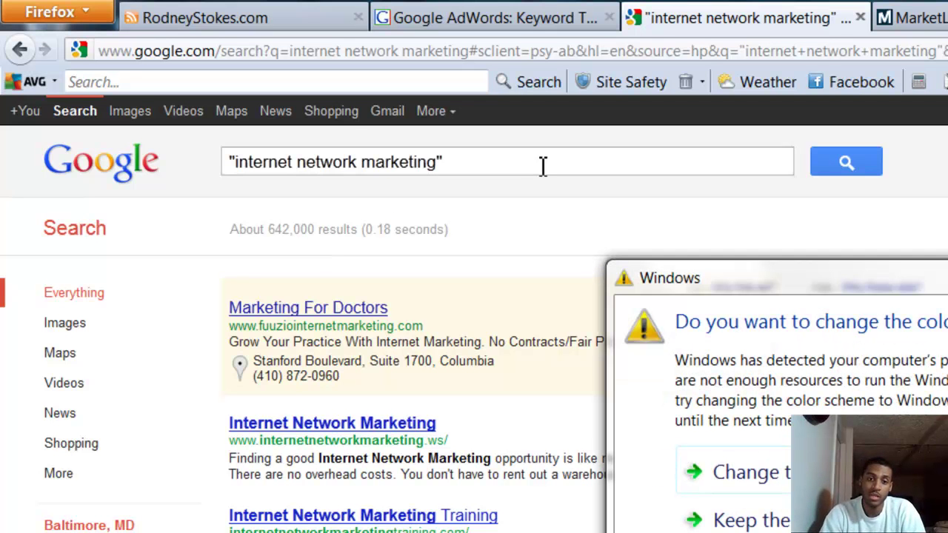
key("Escape")
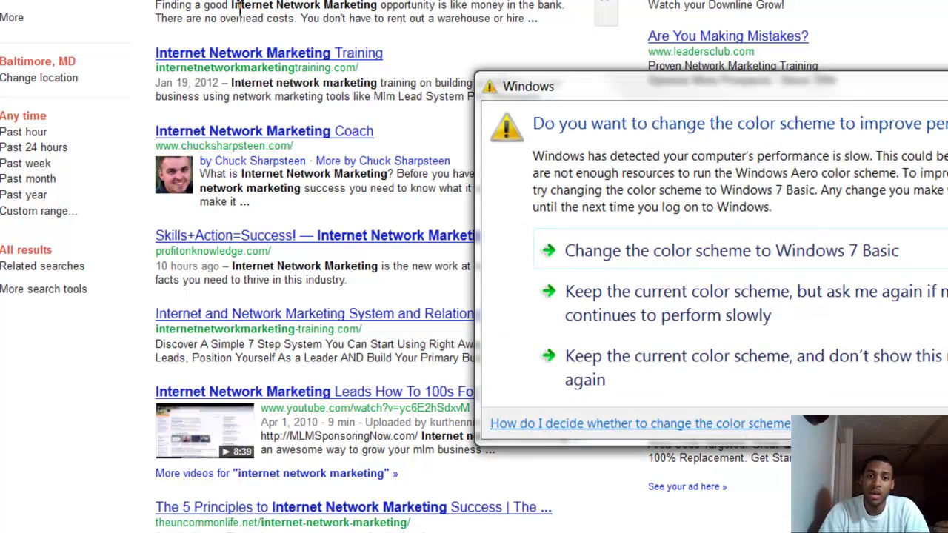
- Dismiss the Windows color scheme dialog and replace the Google query with "what is empower network", running the search
key("Escape")
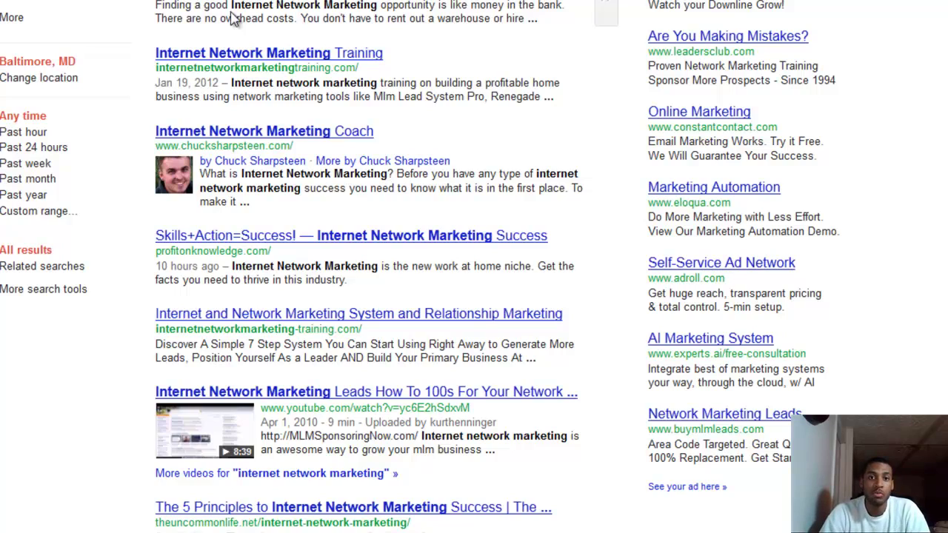
scroll(815, 22, "up", 3)
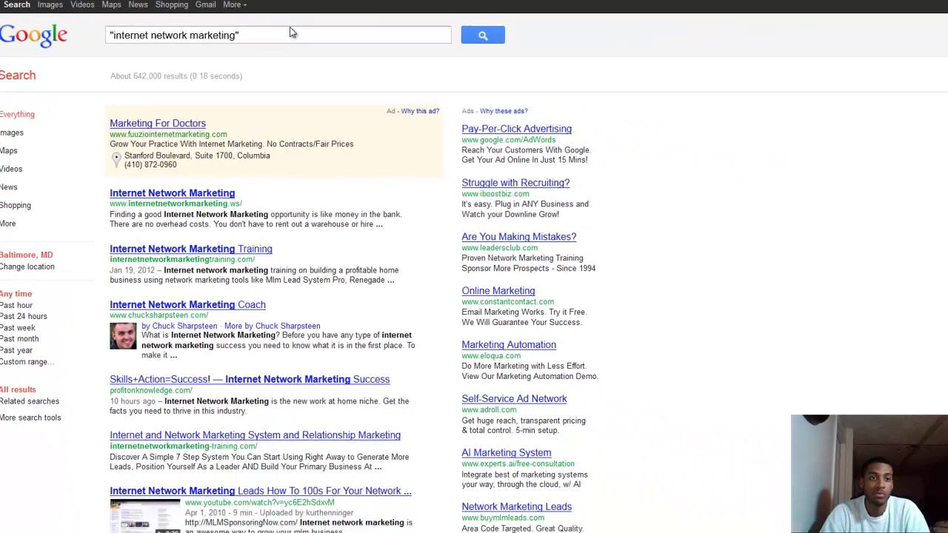
left_click_drag(275, 38, 108, 38)
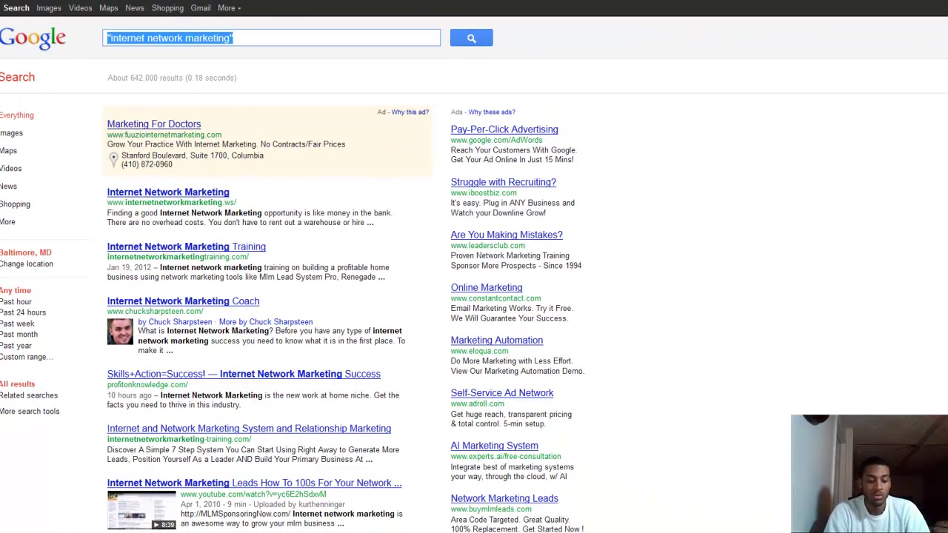
type("what")
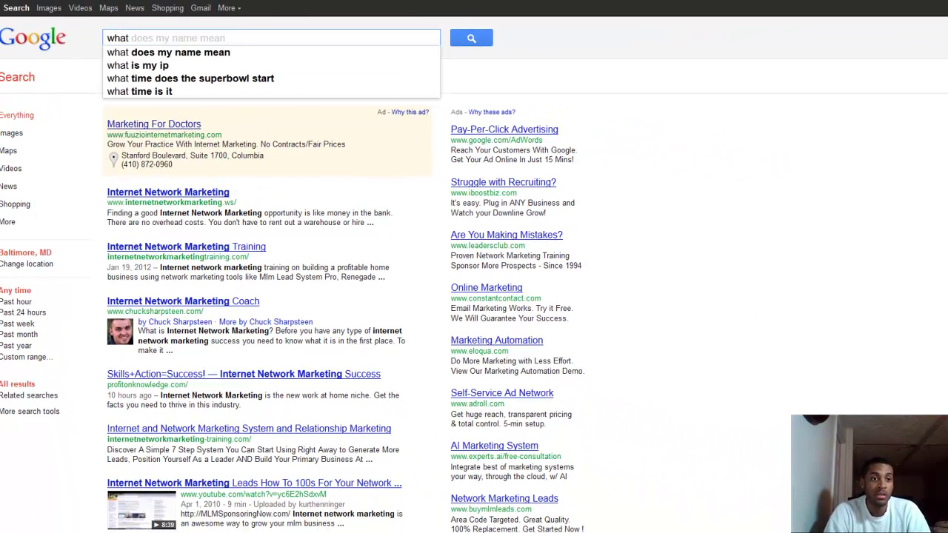
type(" empower")
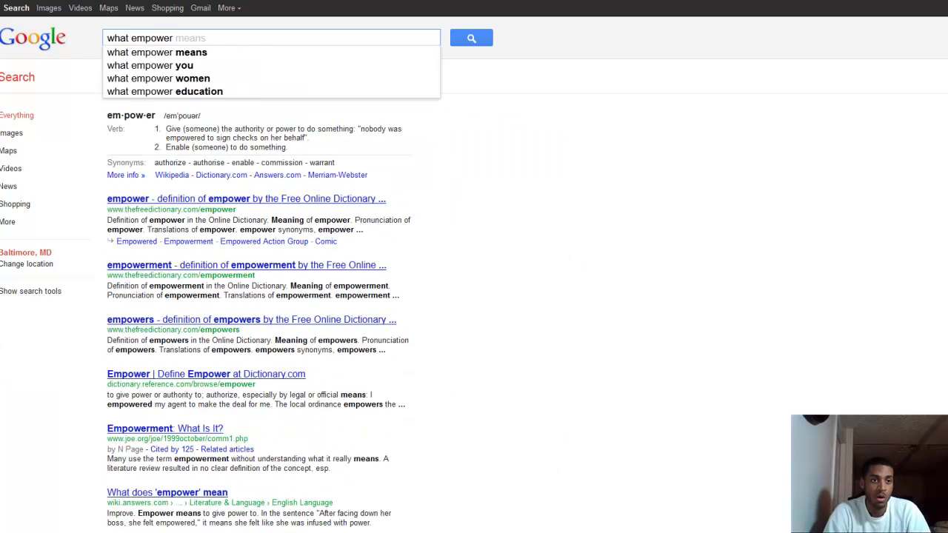
key("BackSpace")
key("BackSpace")
key("BackSpace")
key("BackSpace")
key("BackSpace")
key("BackSpace")
key("BackSpace")
key("BackSpace")
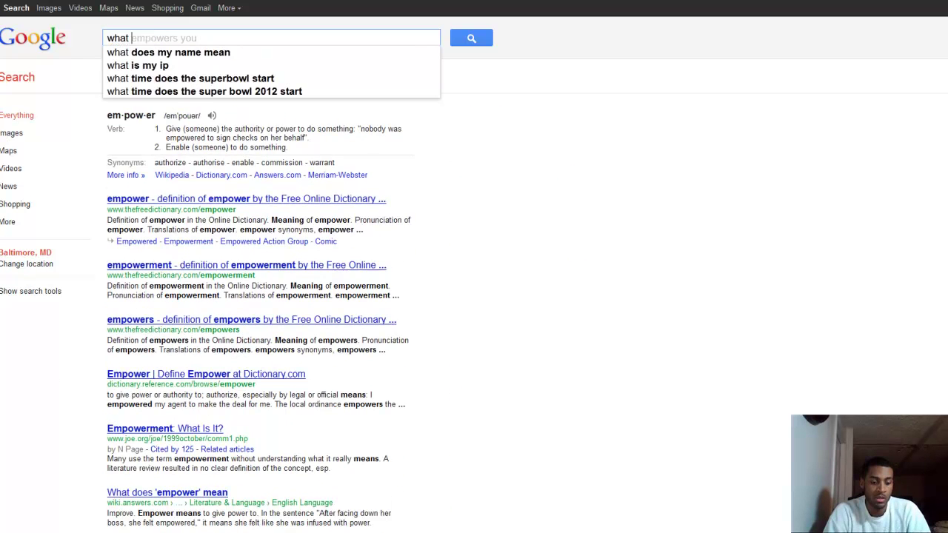
type("is empower")
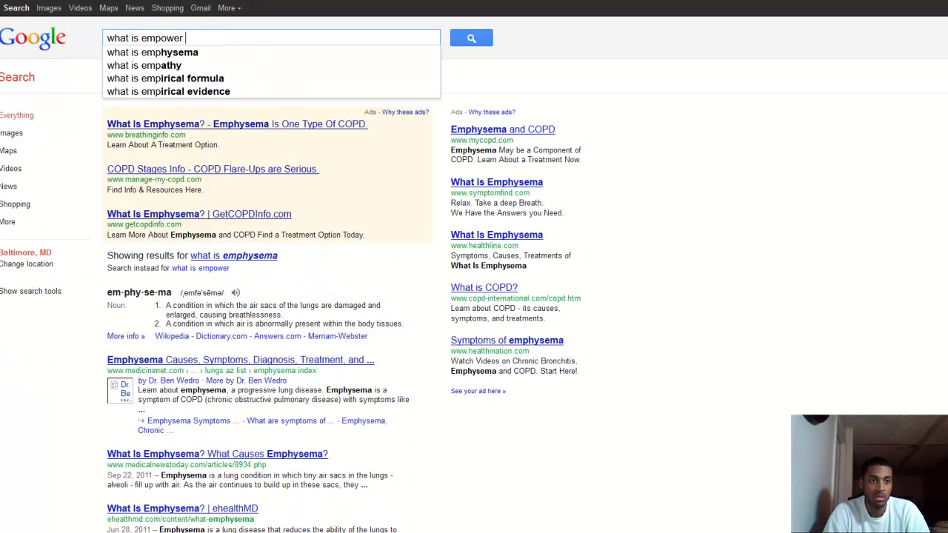
type(" network")
key("Return")
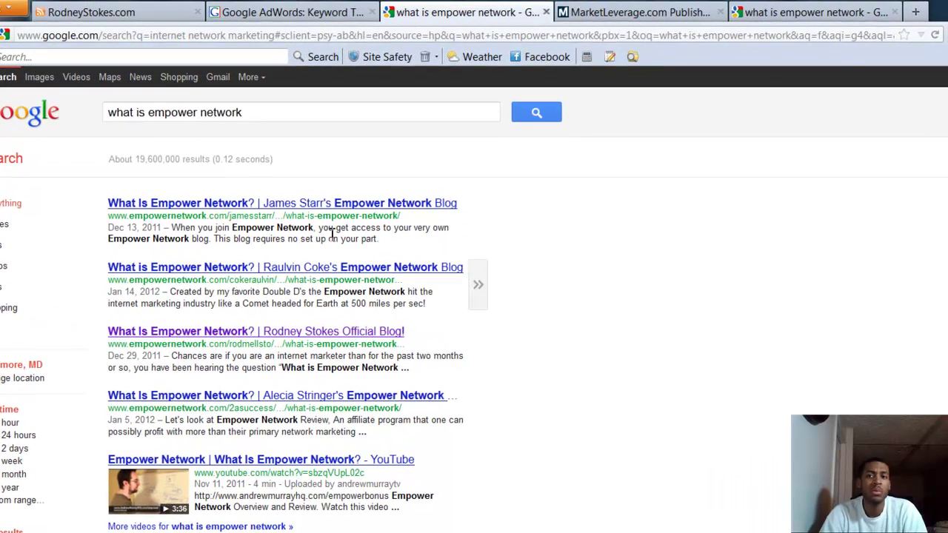
- View the other open results tab for "what is empower network", return, and search Google for "join empower network" instead
left_click(830, 12)
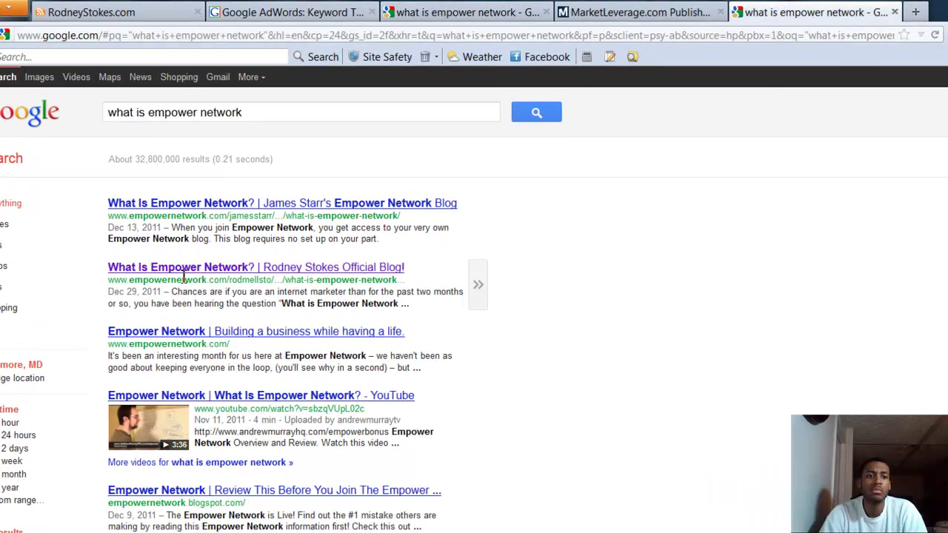
left_click(504, 10)
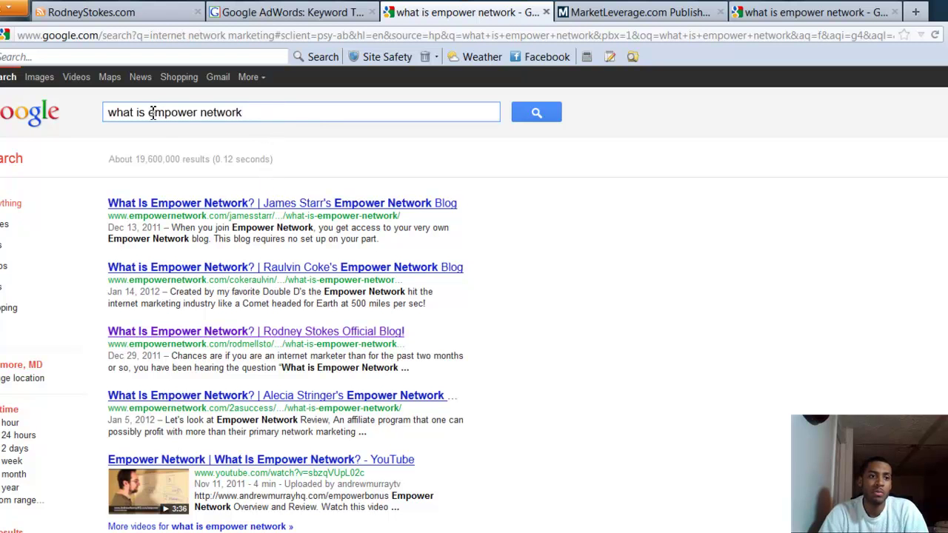
left_click_drag(148, 113, 16, 127)
key("BackSpace")
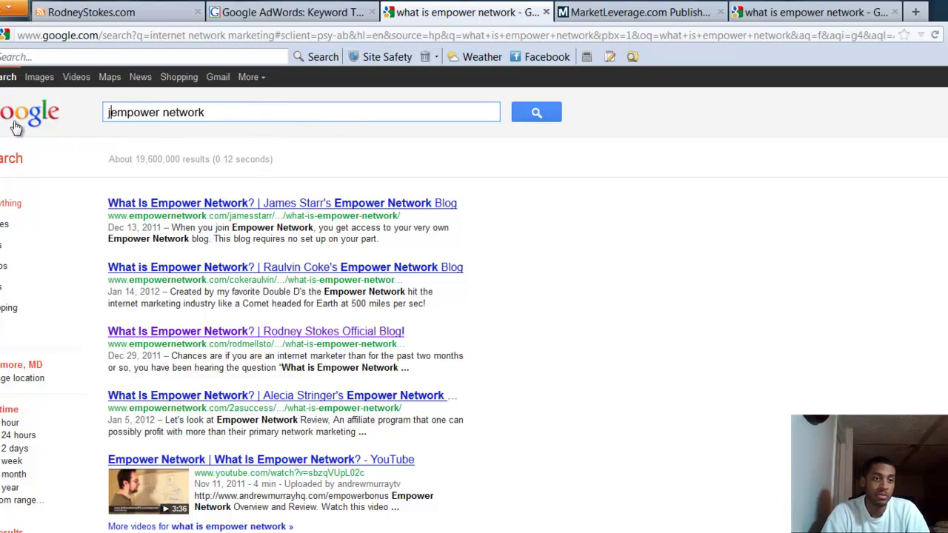
type("join")
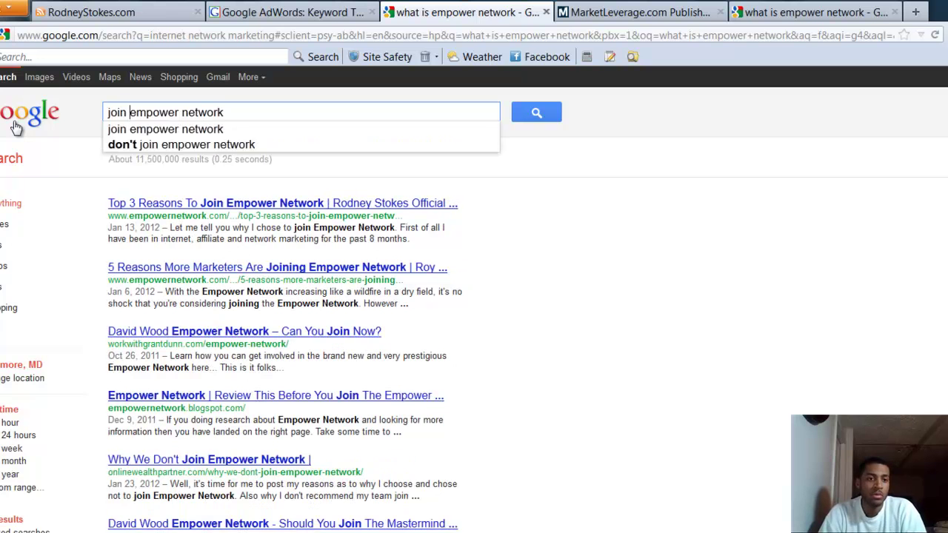
key("Return")
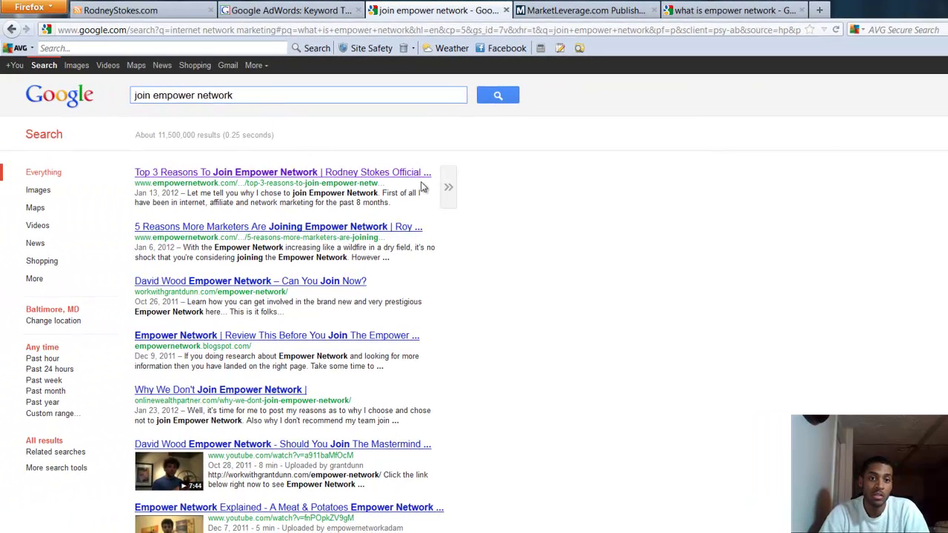
- Replace the Google query with "network marketing success tips" and run the search
left_click_drag(277, 94, 38, 97)
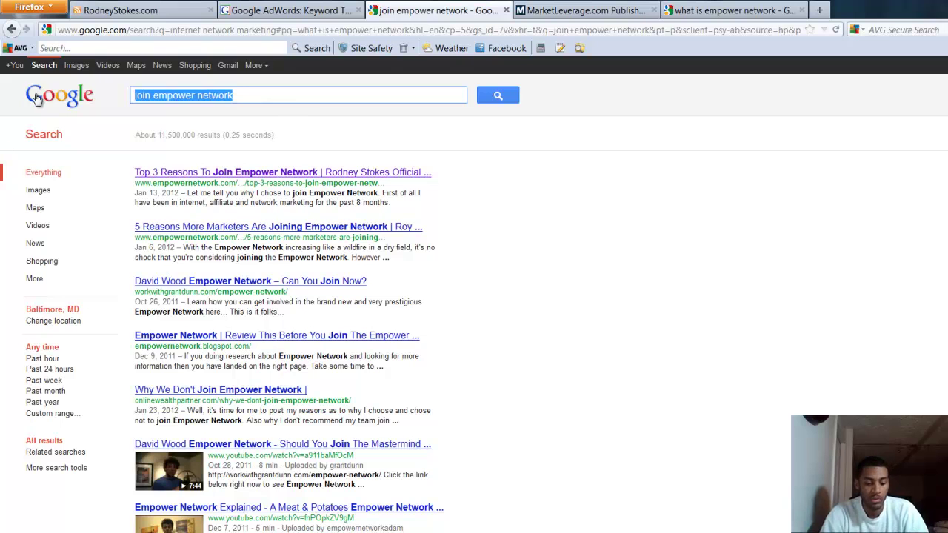
type("network m")
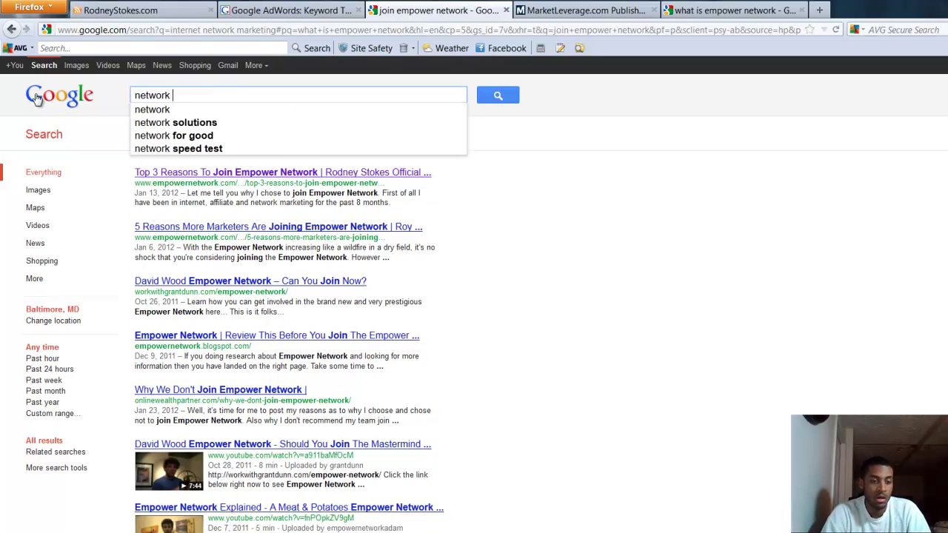
type("arket")
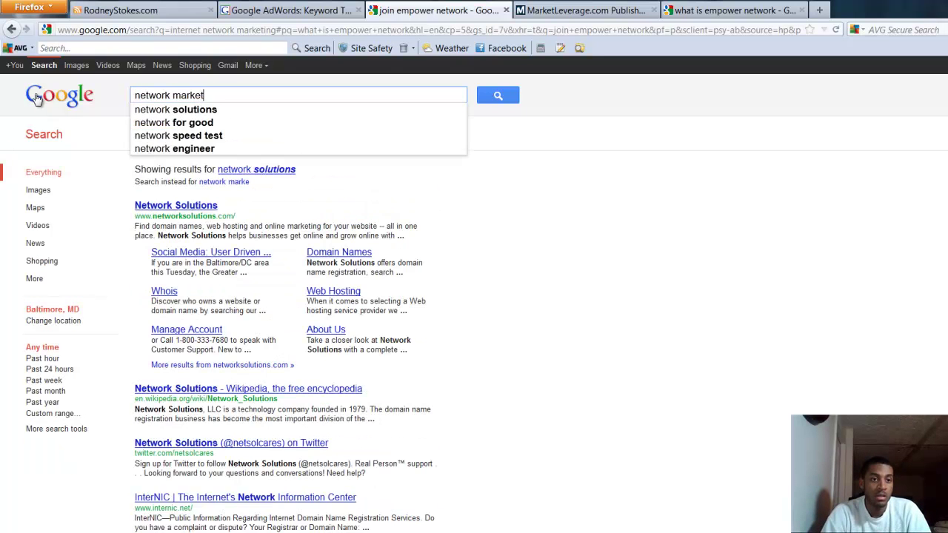
type("ing succ")
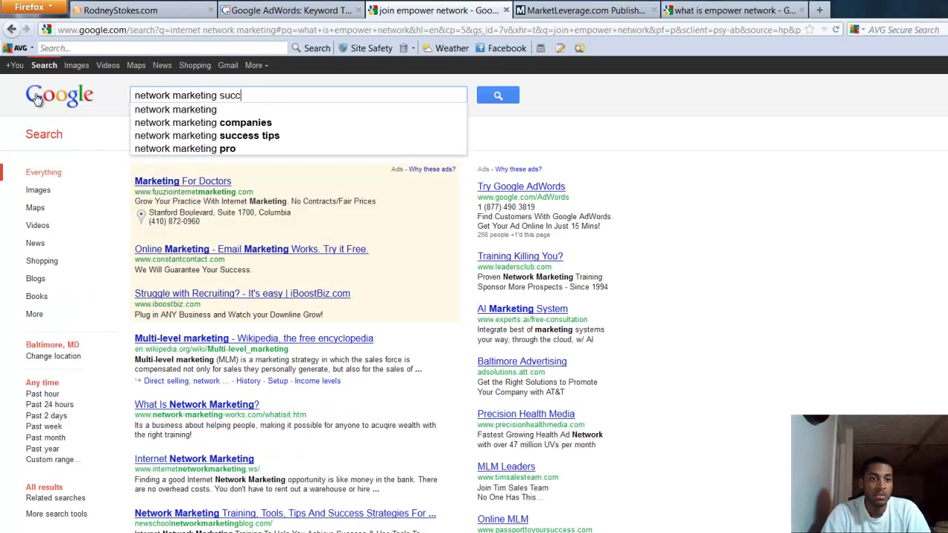
type("ess tips")
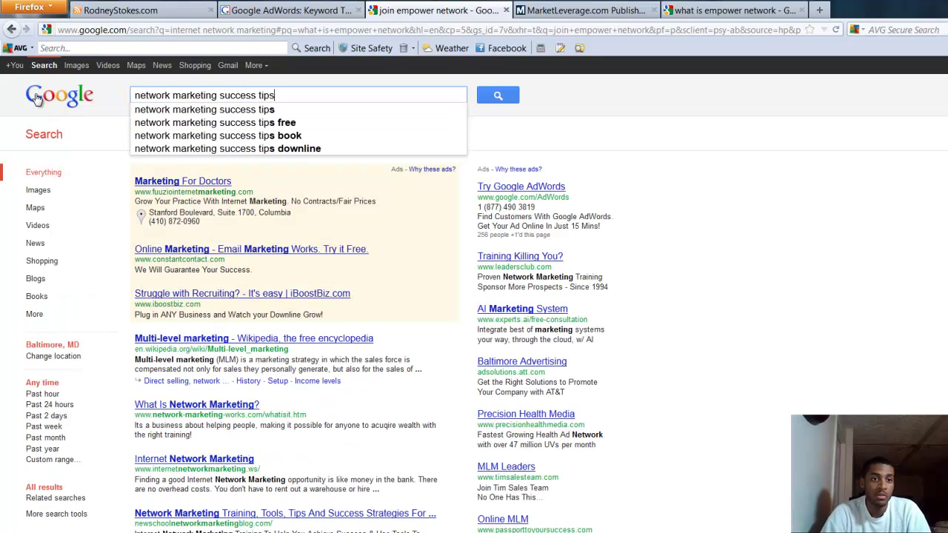
key("Return")
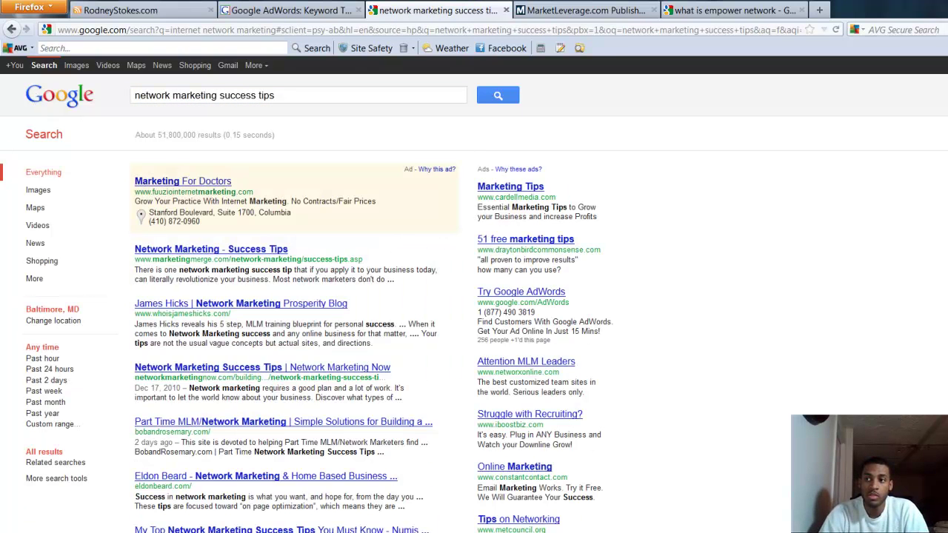
- Examine the page and video rankings in the "network marketing success tips" results and dismiss the Windows color scheme dialog
scroll(391, 378, "down", 6)
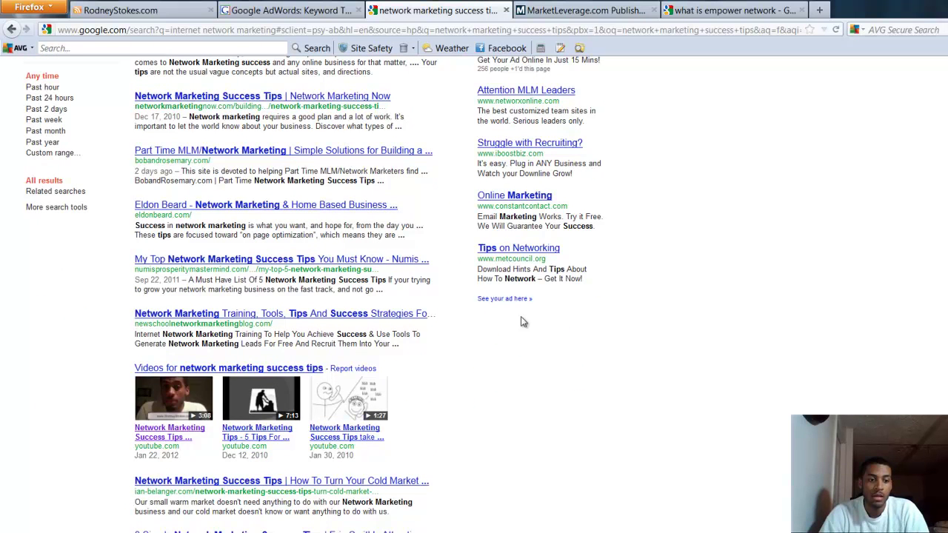
scroll(314, 294, "down", 3)
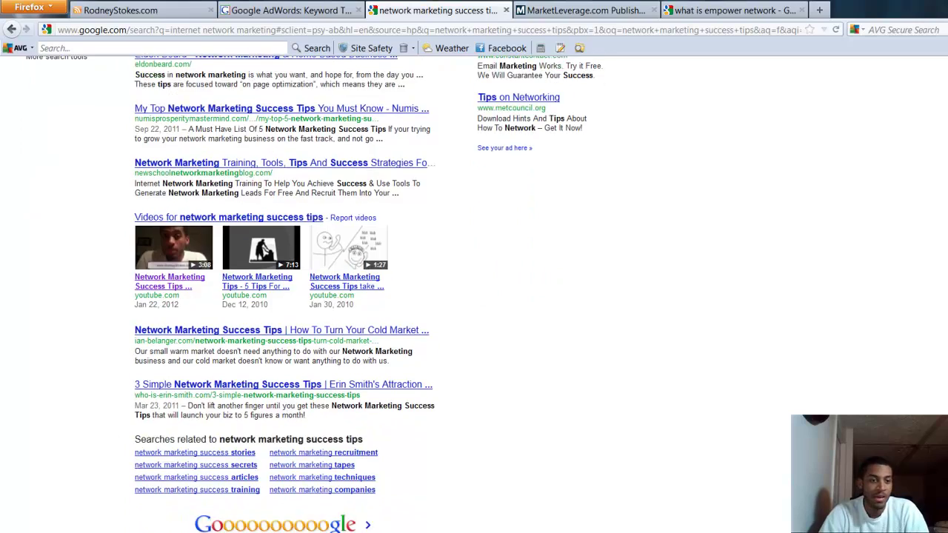
scroll(314, 294, "up", 9)
scroll(474, 297, "down", 3)
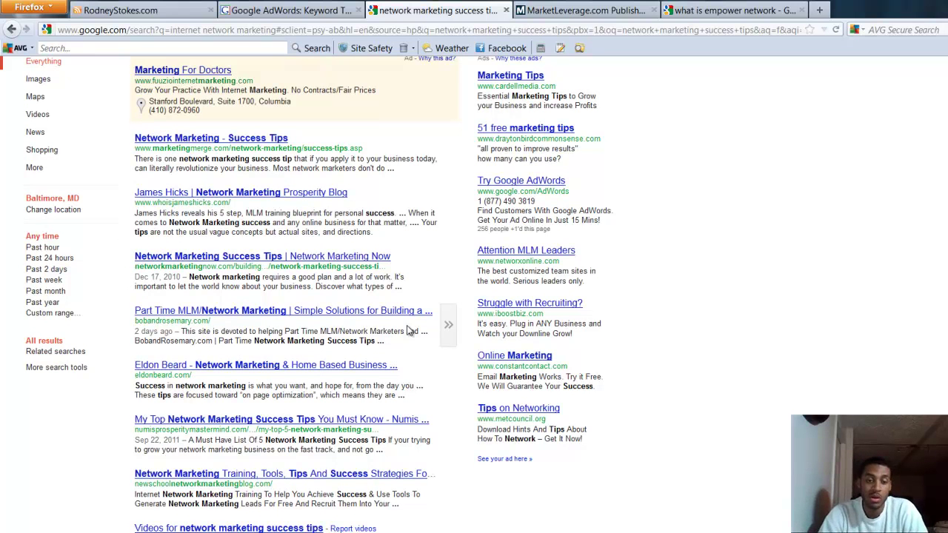
scroll(412, 331, "down", 3)
scroll(319, 294, "down", 1)
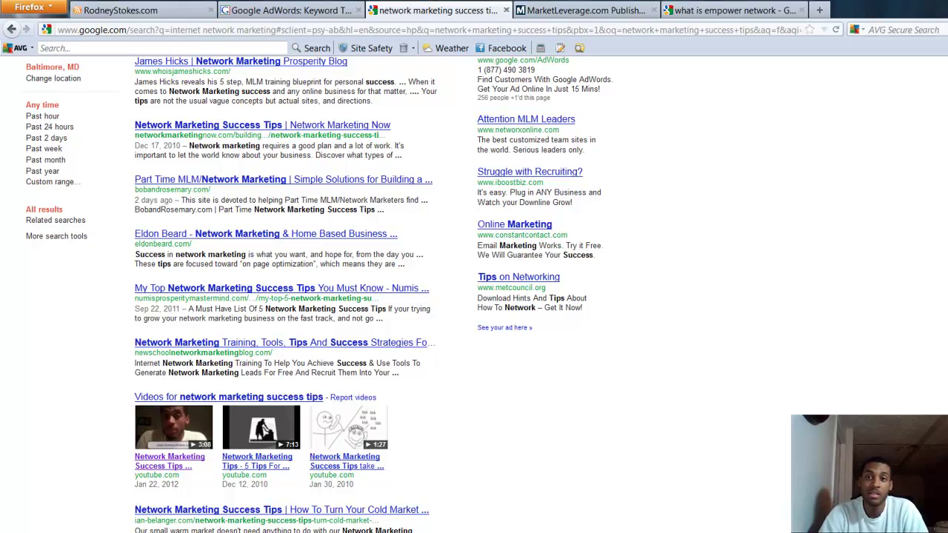
scroll(296, 296, "up", 5)
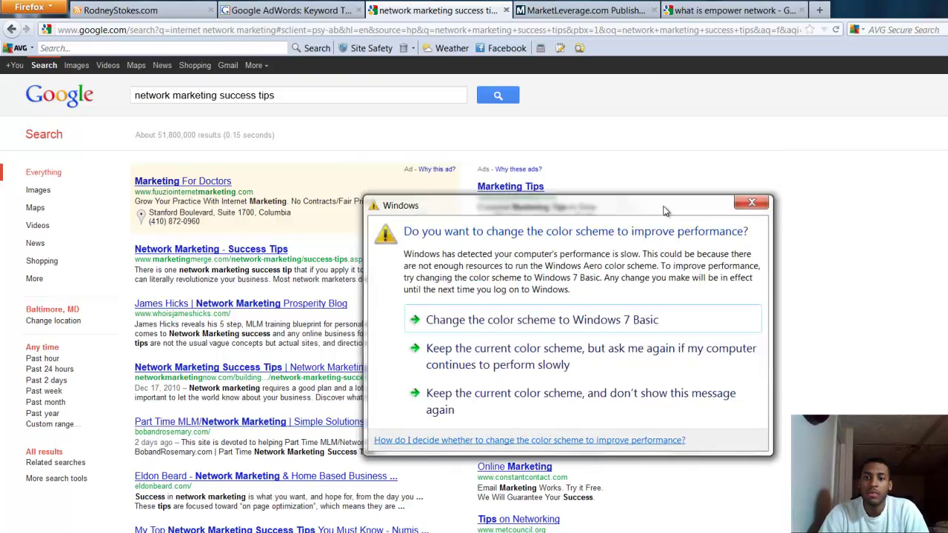
key("Escape")
- Switch to the MarketLeverage.com publisher page and check the full system date from the Windows clock
left_click(574, 10)
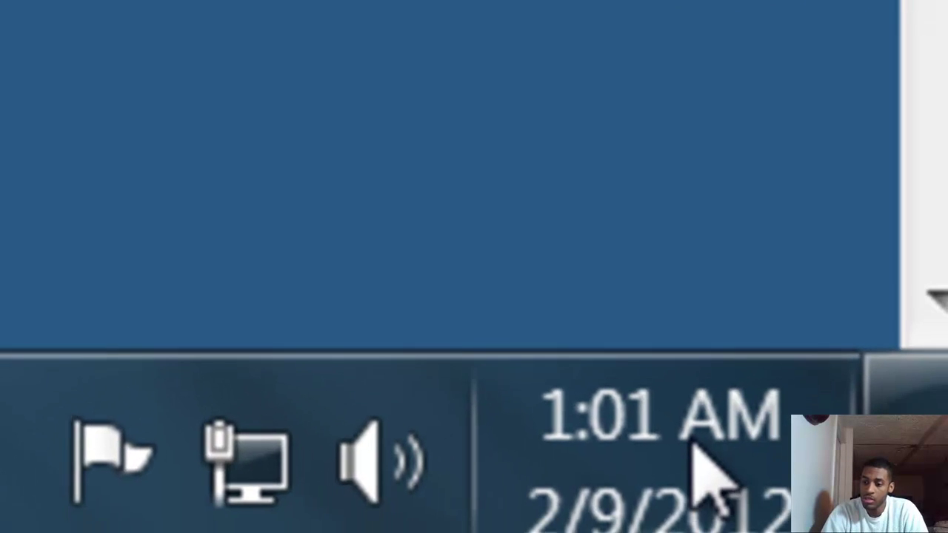
mouse_move(616, 511)
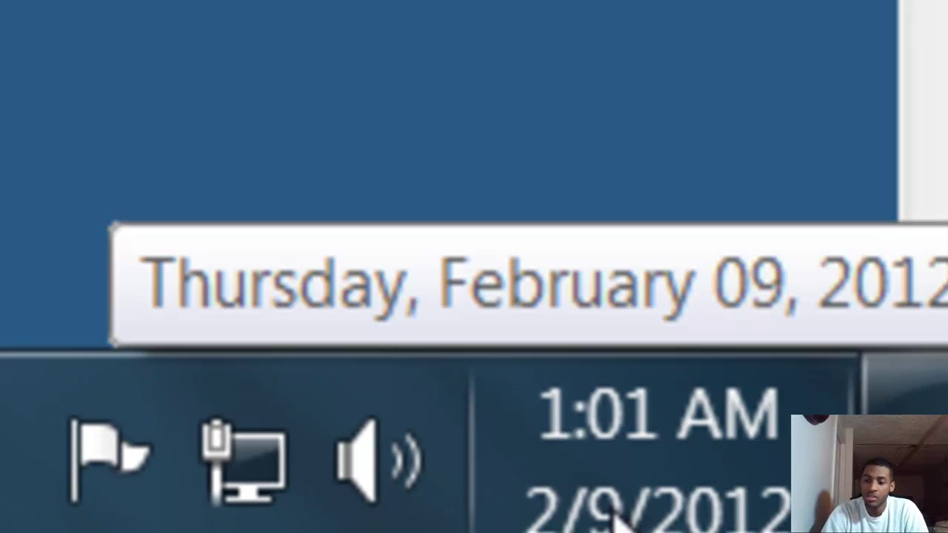